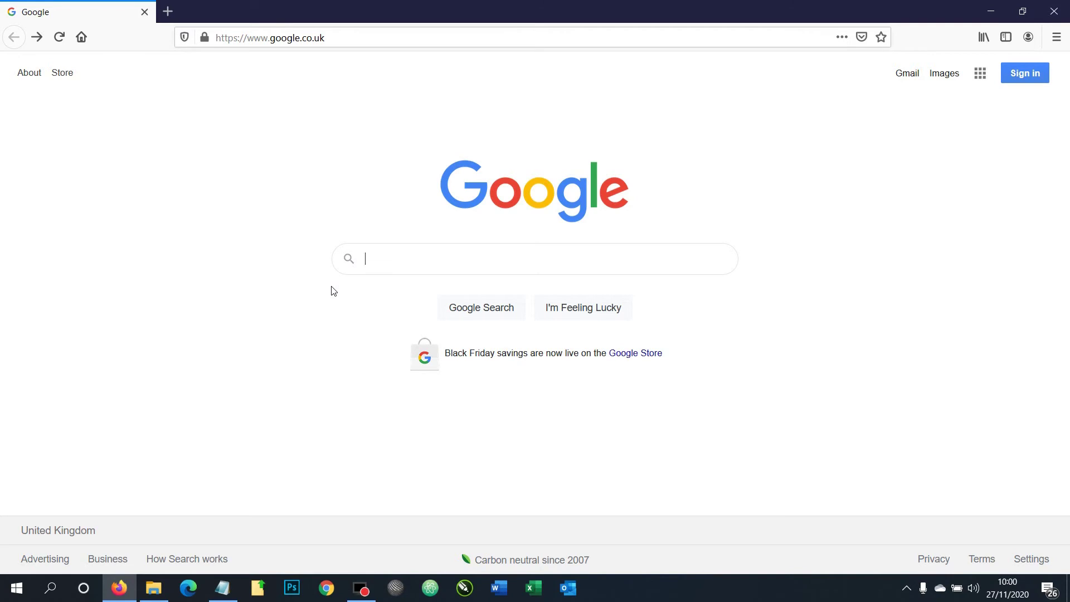
Search Google for 'photoshop express online', open Adobe's free online photo editor and accept all cookies.
text(p)
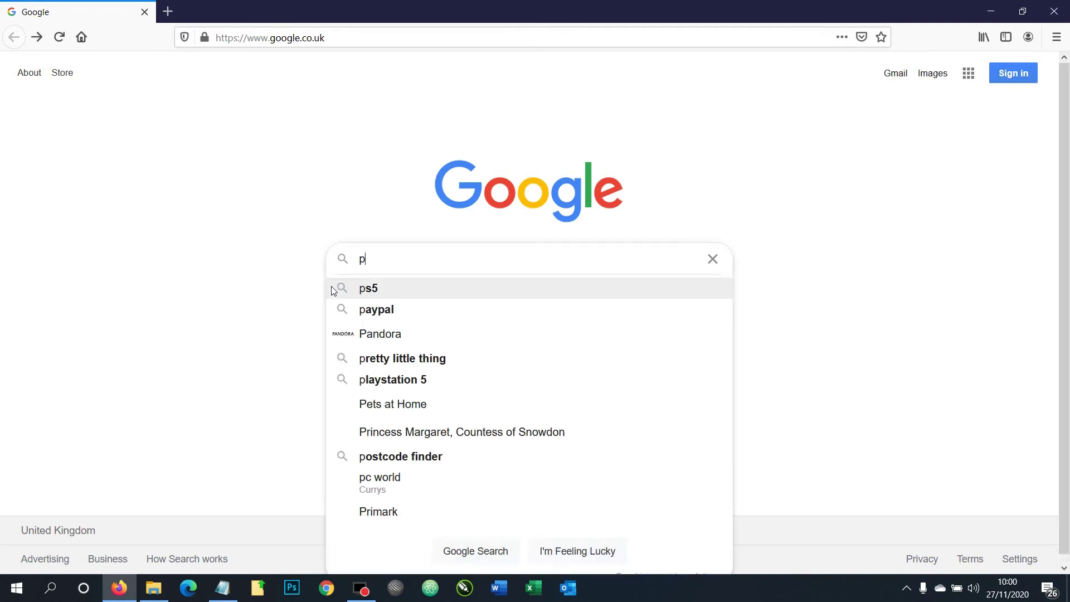
text(hotosho)
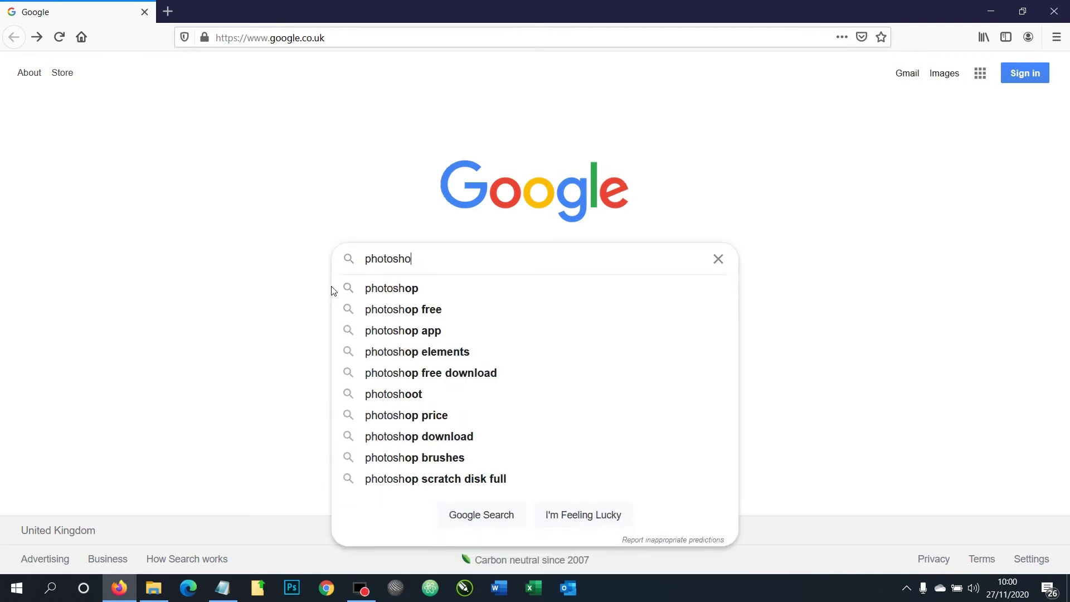
text(p express obline)
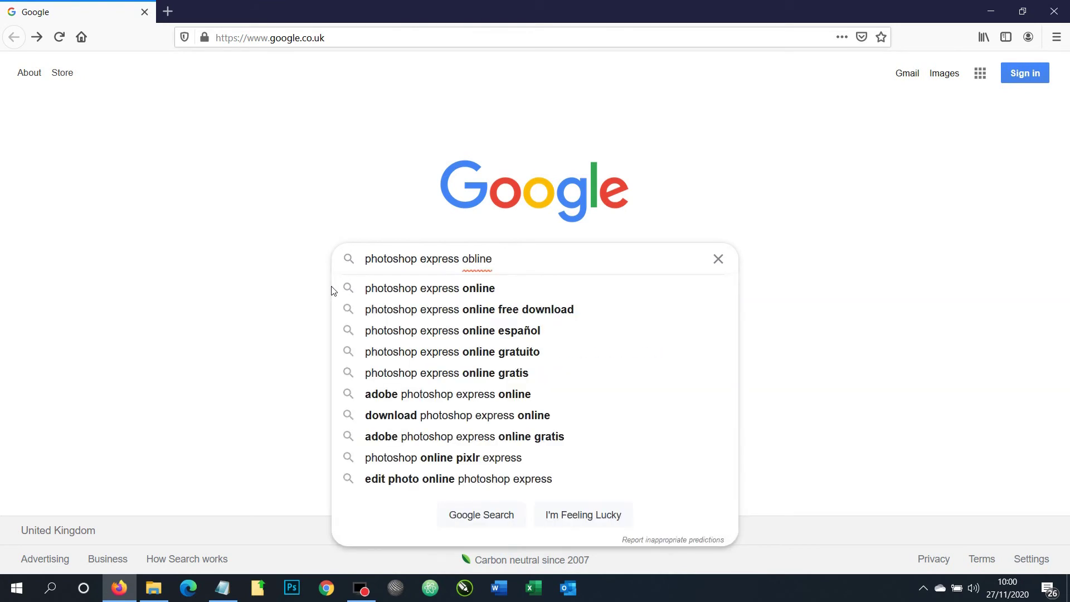
key(Down)
key(Return)
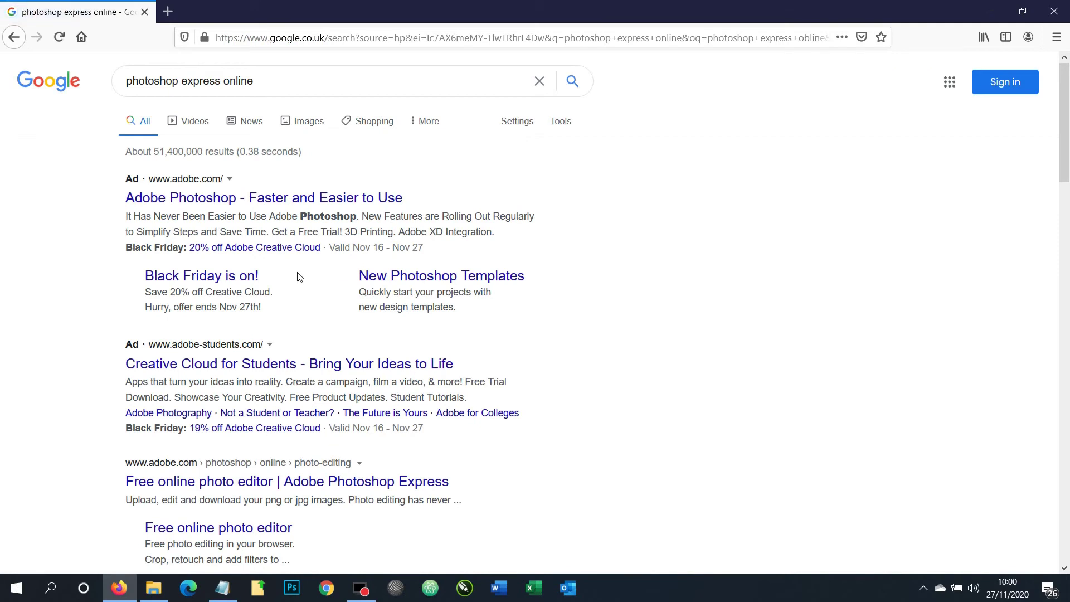
scroll(232, 318, down, 2)
click(164, 334)
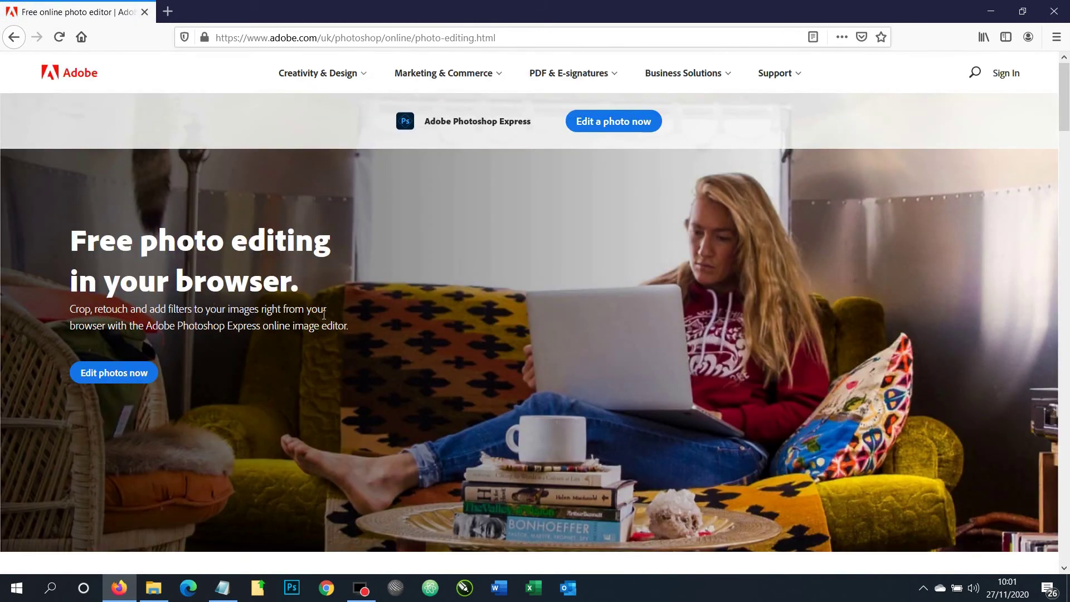
click(970, 551)
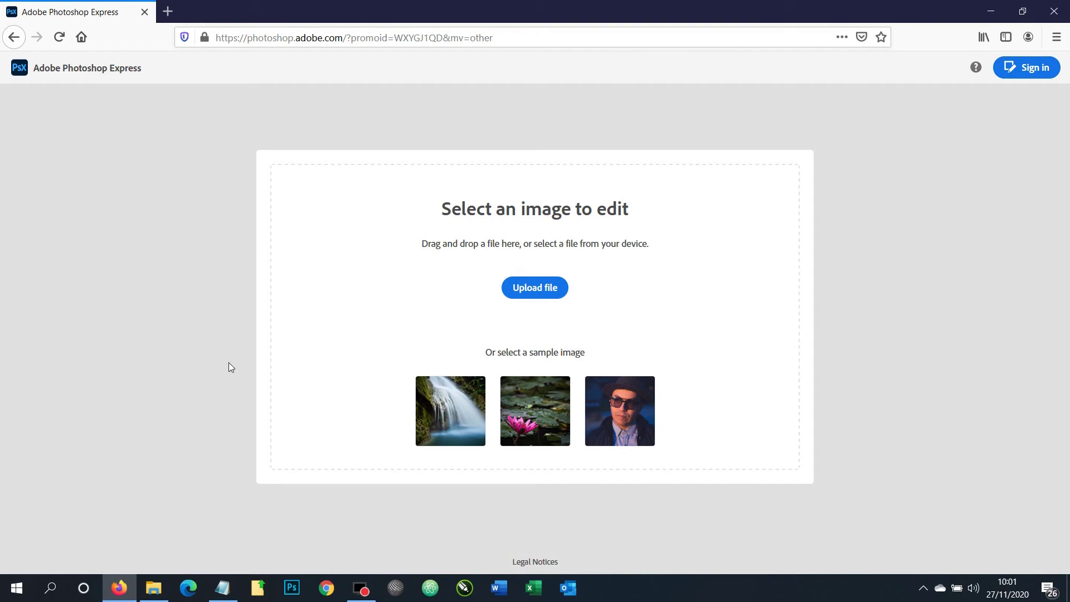
Show the Photos folder in Details view, listing IMG_0008 as a 5,917 KB, 5184 x 3456 JPG.
click(153, 588)
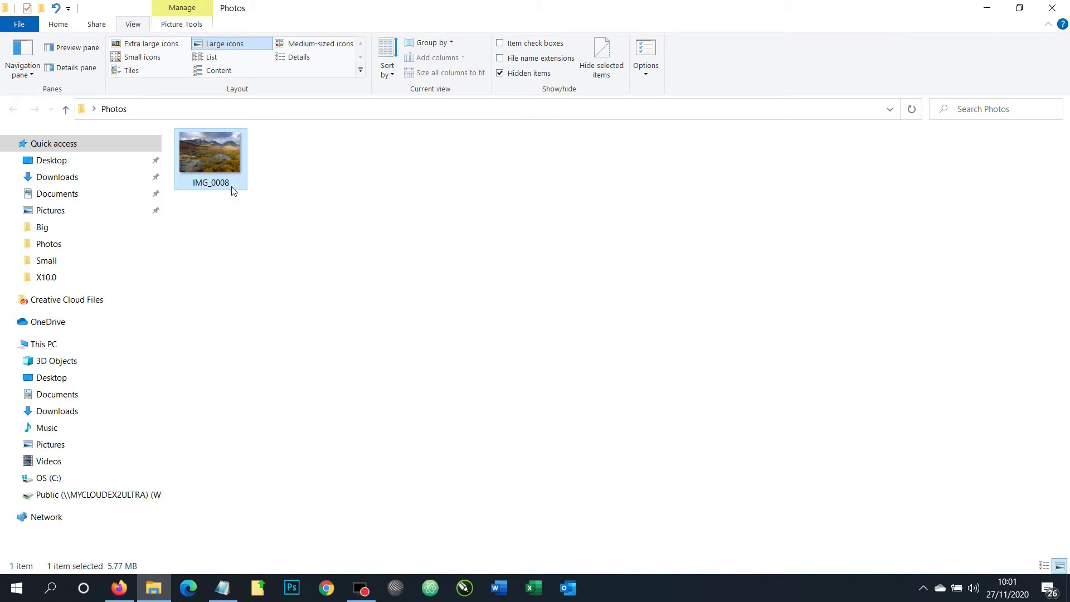
mouse_move(208, 178)
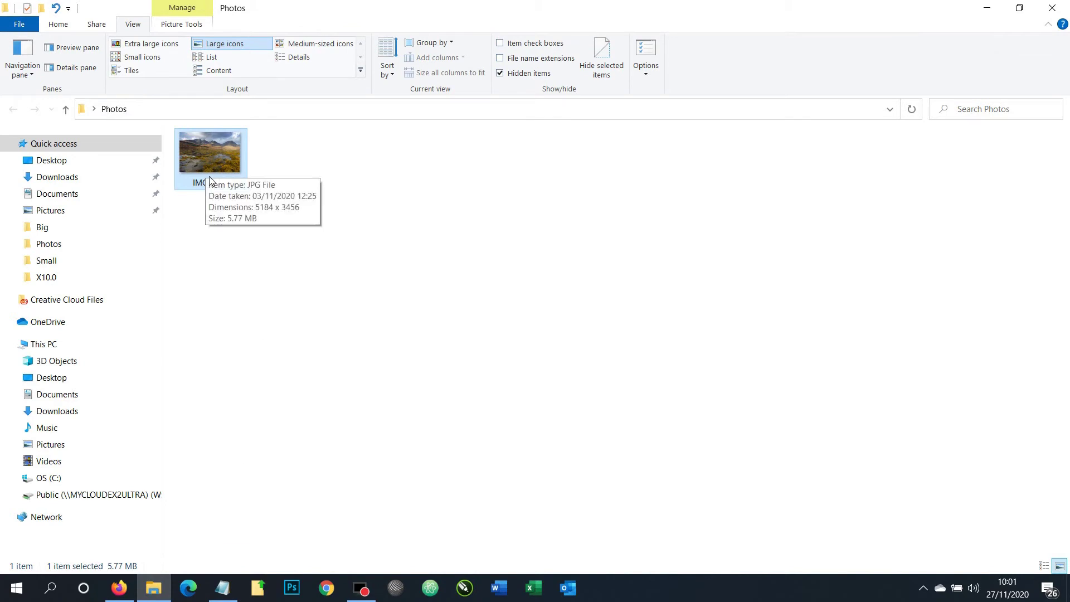
click(289, 61)
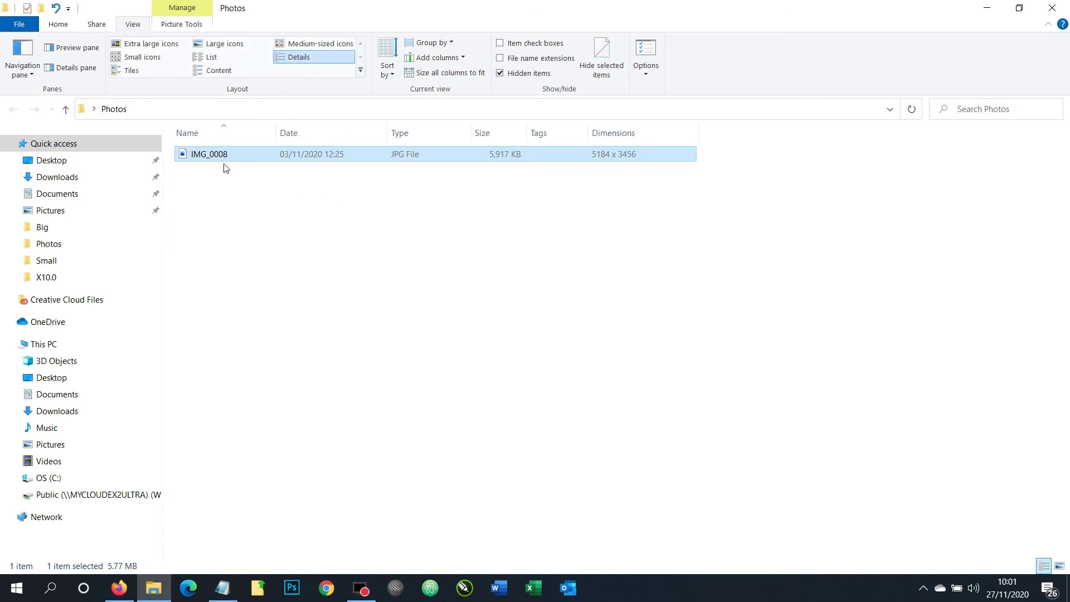
mouse_move(198, 161)
Drag IMG_0008 from the Photos folder onto Photoshop Express's 'Select an image to edit' area.
drag(195, 162, 349, 332)
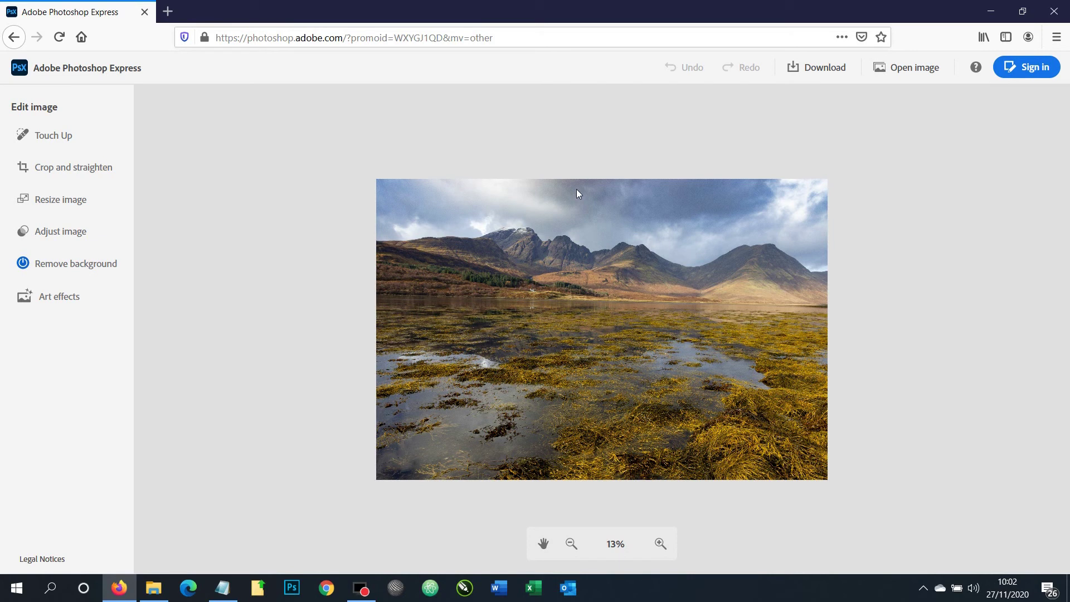
Open Crop and straighten, browse the Facebook and Youtube presets, then return to the standard photo ratios.
click(49, 167)
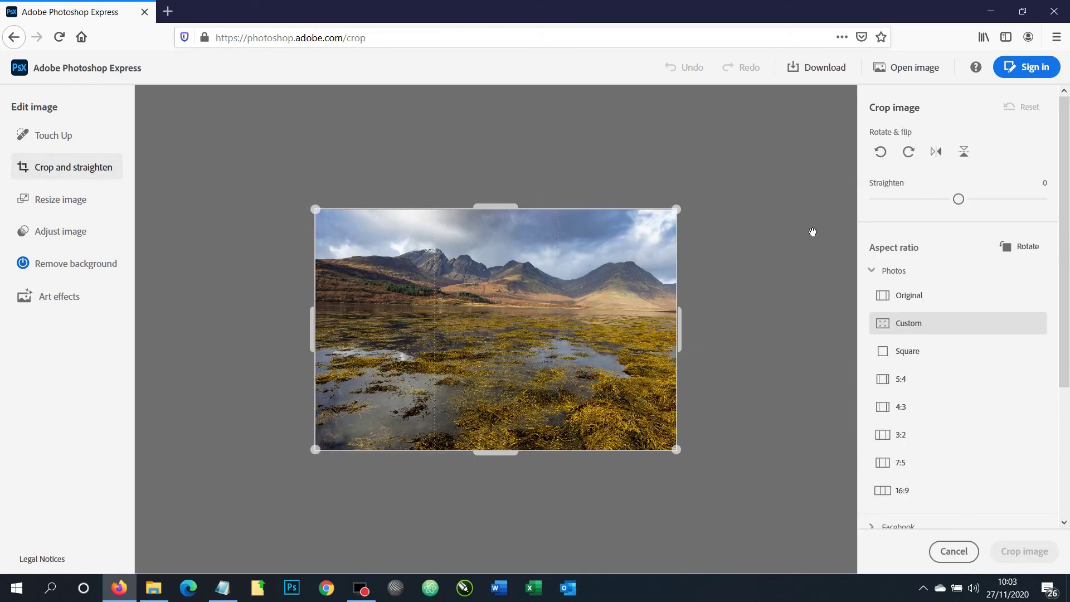
scroll(948, 262, down, 3)
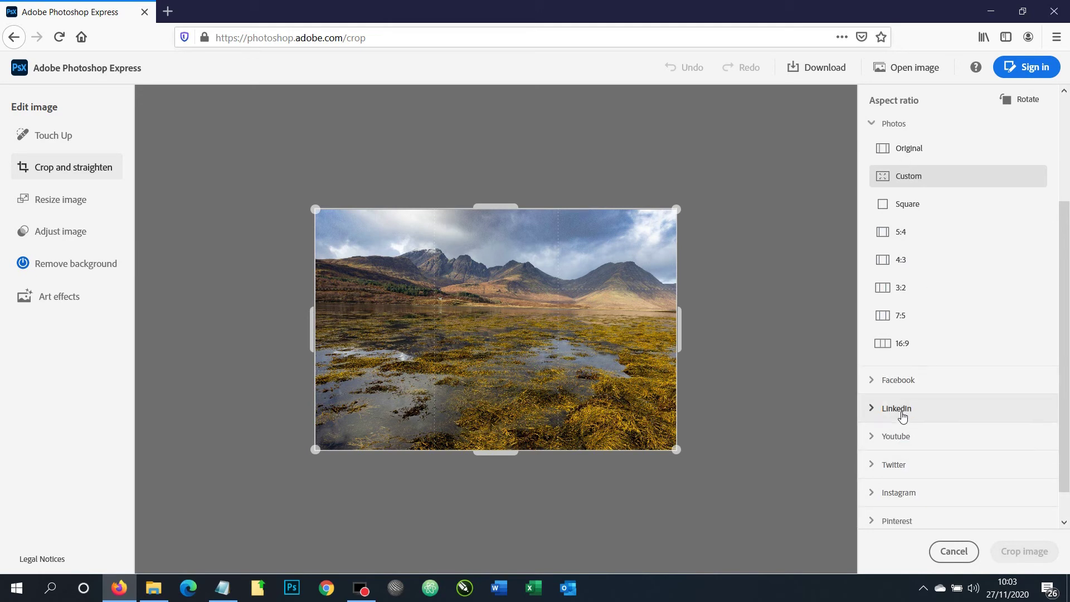
click(899, 381)
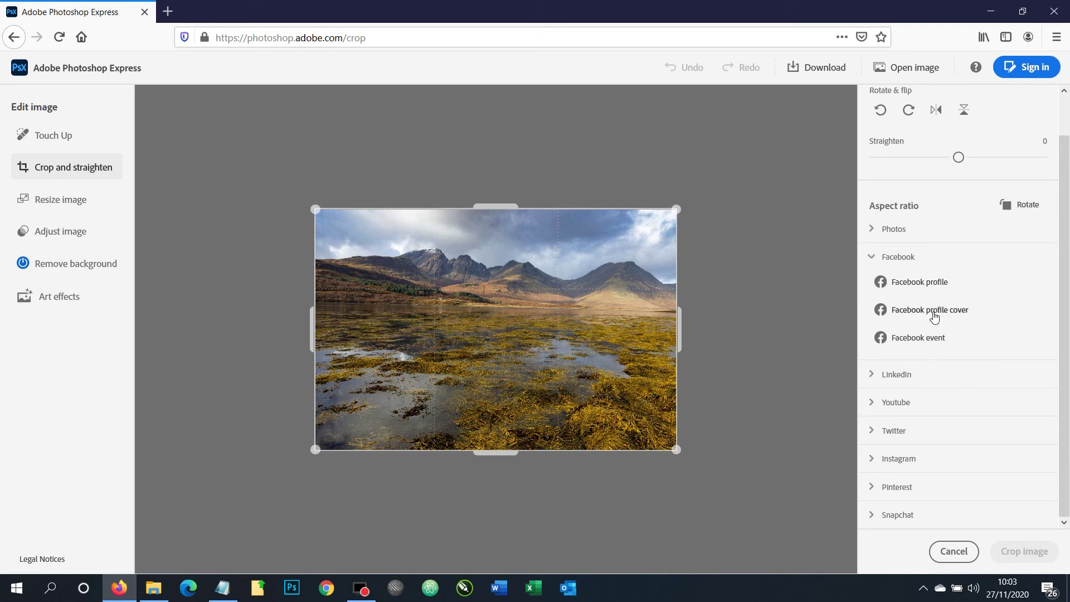
click(920, 404)
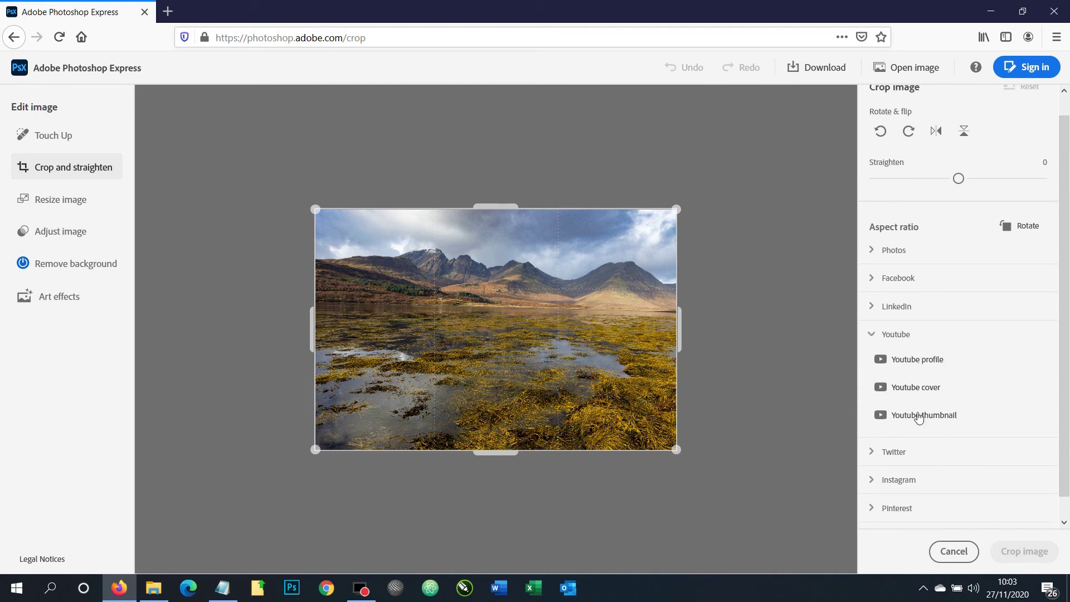
scroll(919, 417, up, 1)
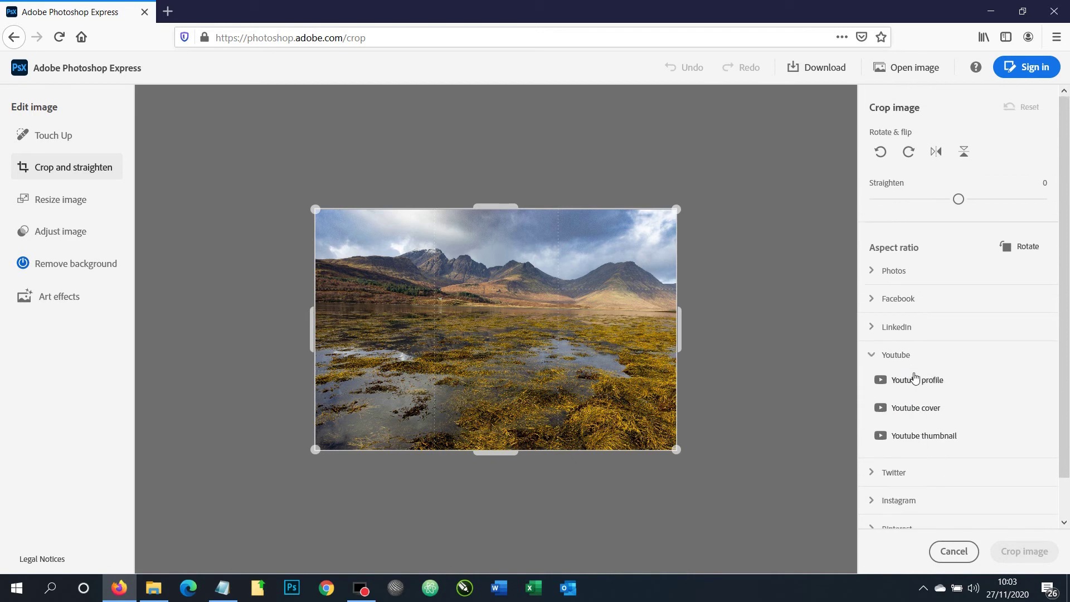
click(896, 275)
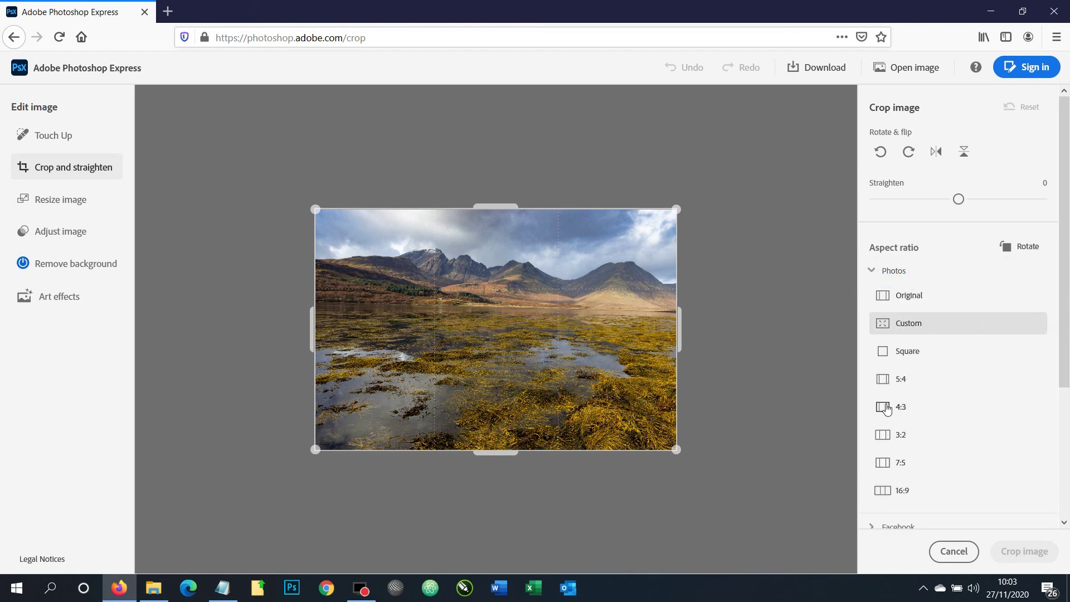
Lock the crop to 3:2, fit the box around the peaks and loch, and apply the crop.
click(891, 438)
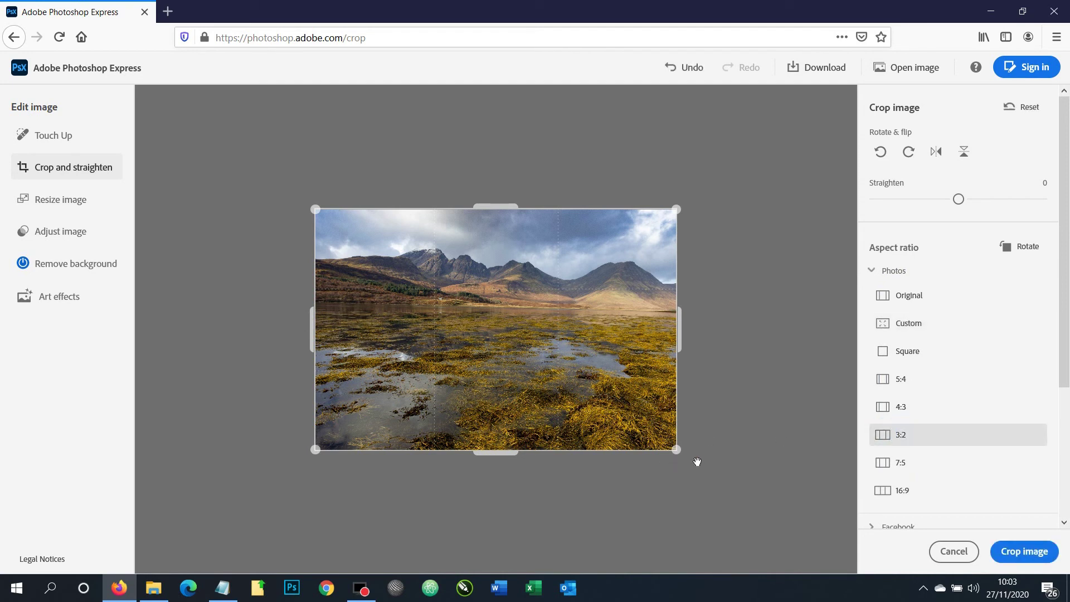
drag(681, 458, 628, 428)
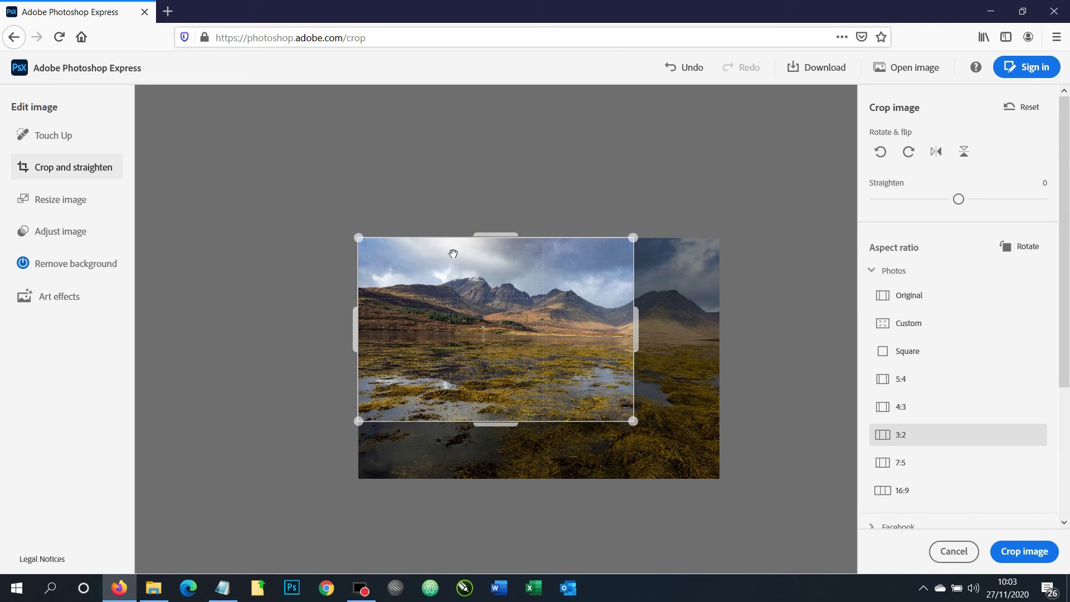
drag(453, 349, 473, 334)
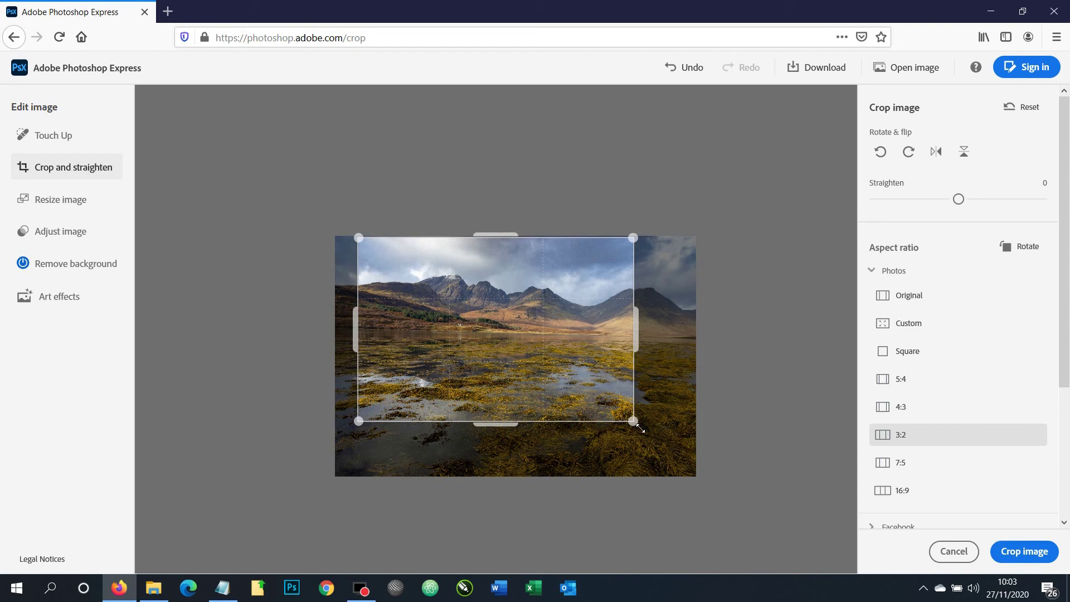
drag(634, 423, 612, 408)
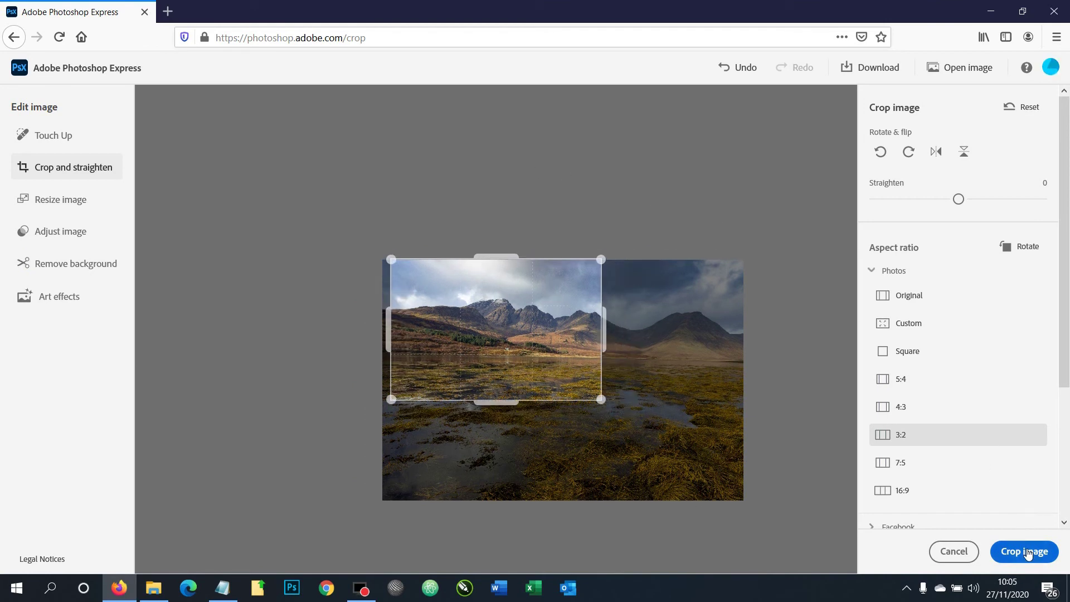
click(1028, 552)
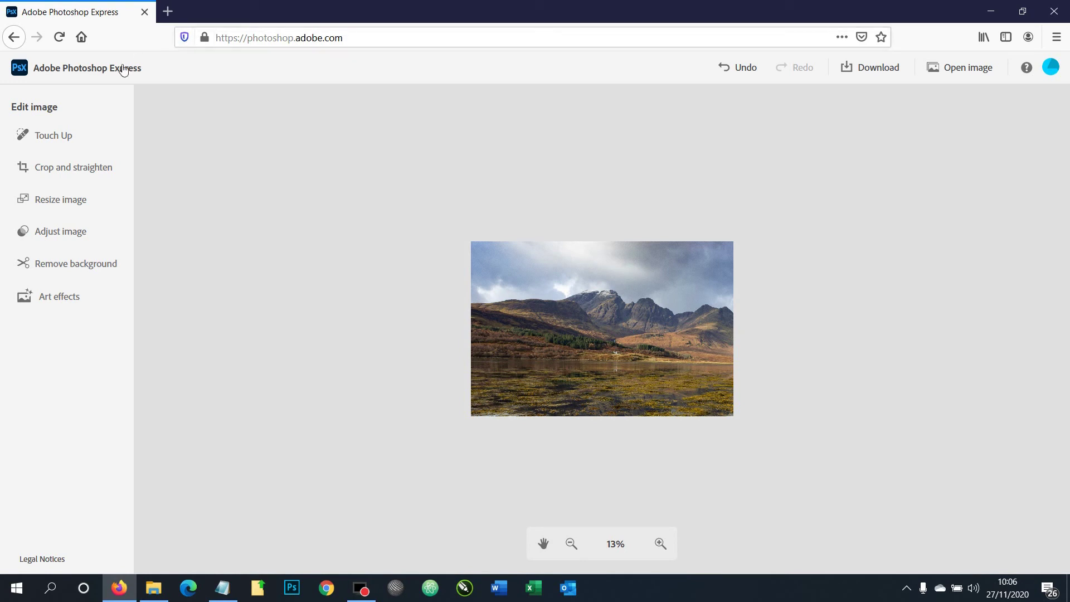
Resize the image to 600 px wide, so the height becomes 400 px, and apply.
click(52, 204)
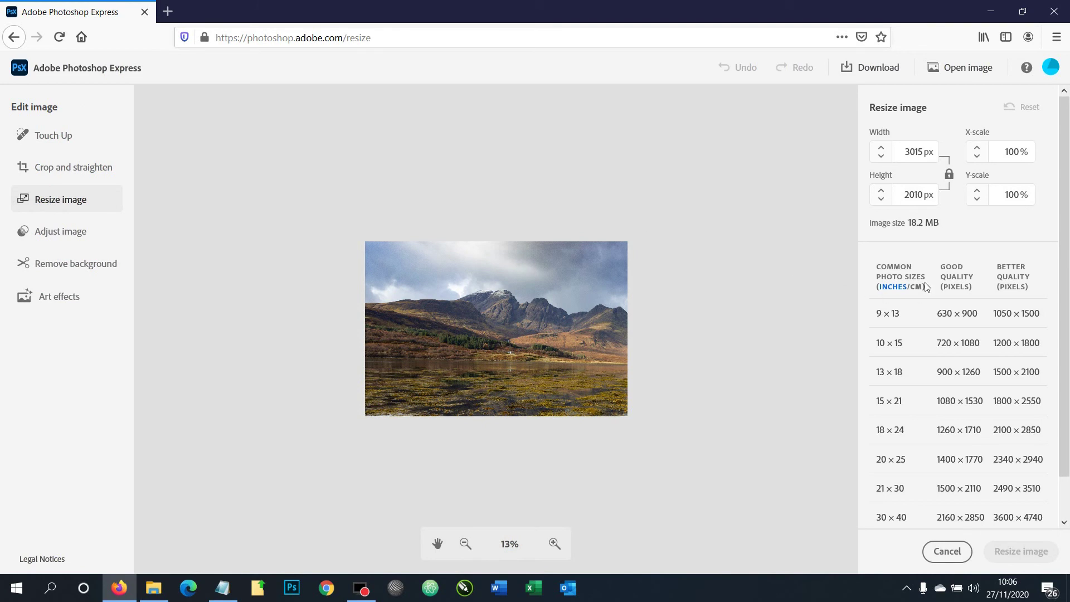
scroll(936, 463, down, 1)
scroll(935, 463, down, 2)
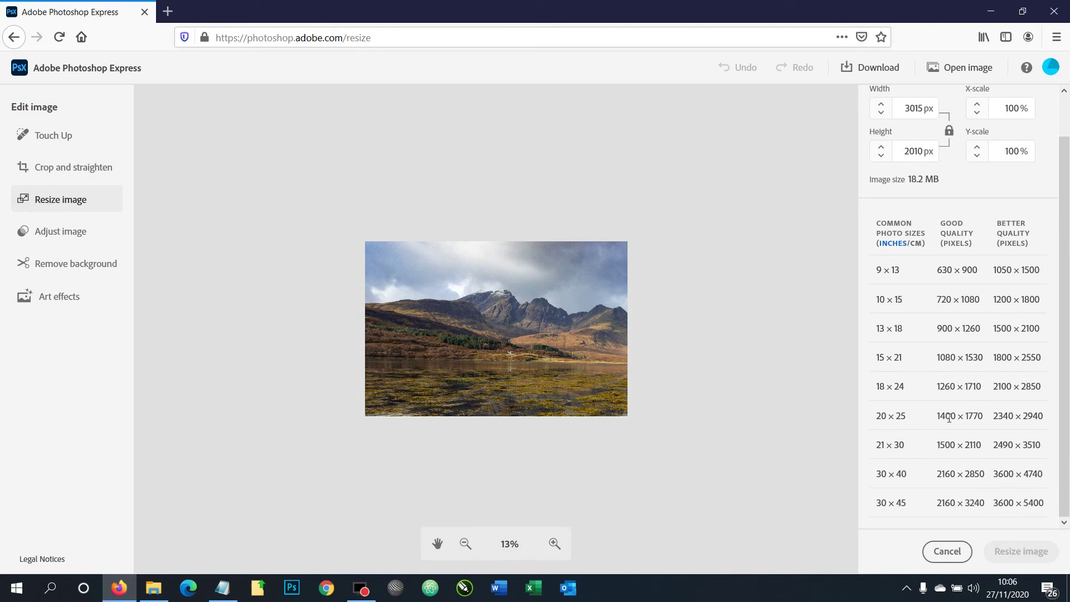
scroll(948, 418, up, 2)
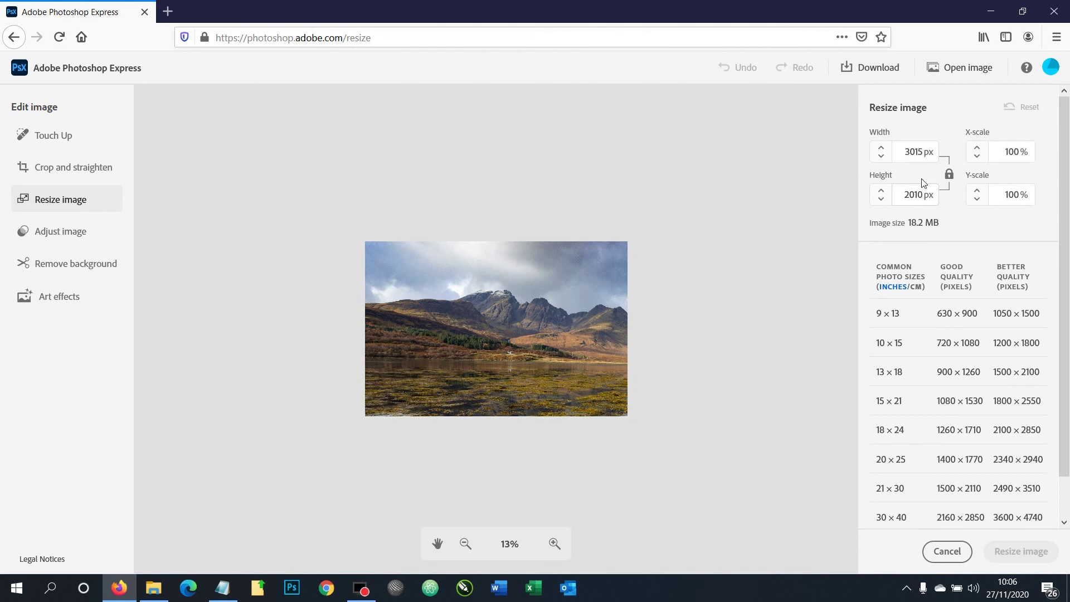
drag(904, 151, 927, 155)
text(600)
drag(924, 195, 905, 195)
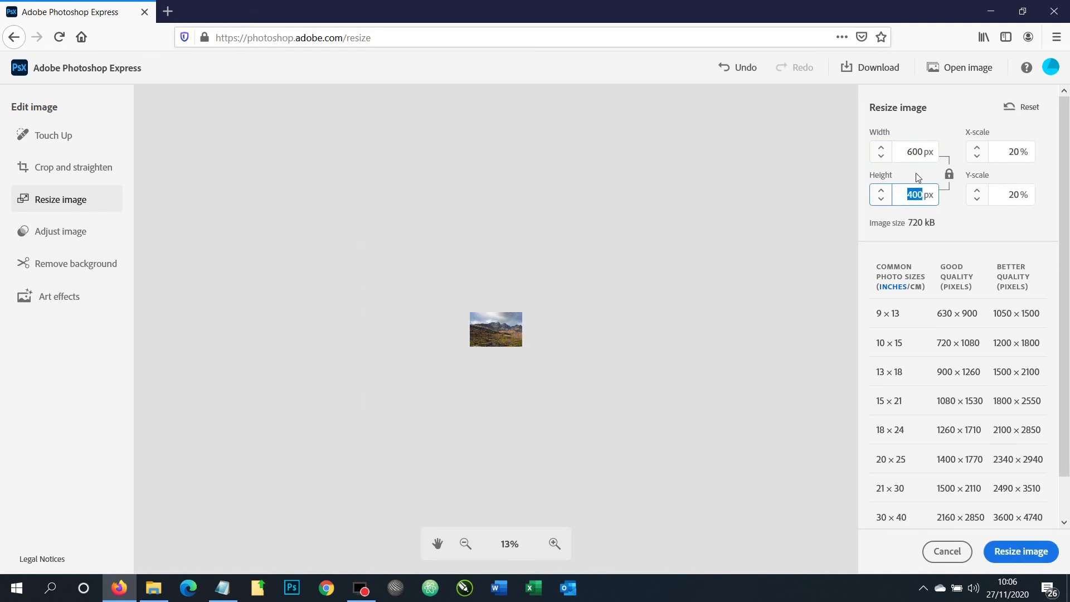
click(553, 543)
click(553, 543)
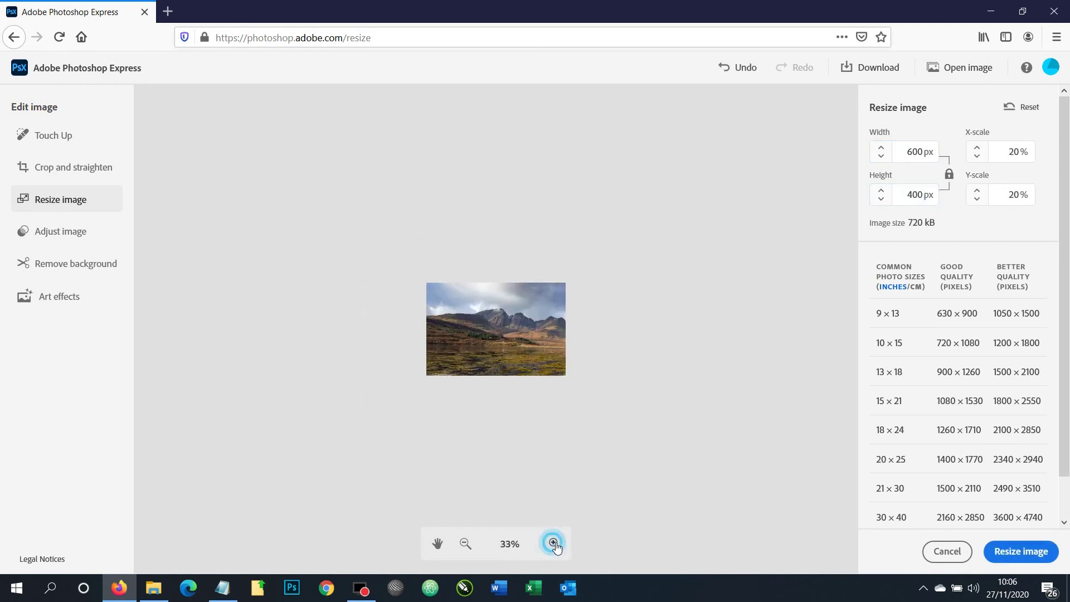
click(553, 543)
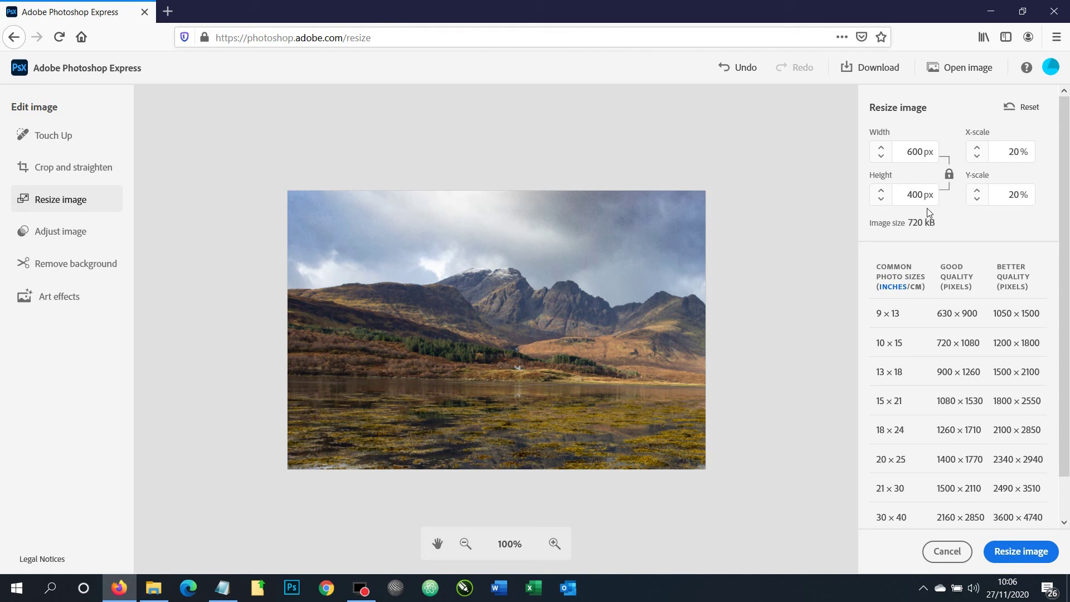
click(1036, 554)
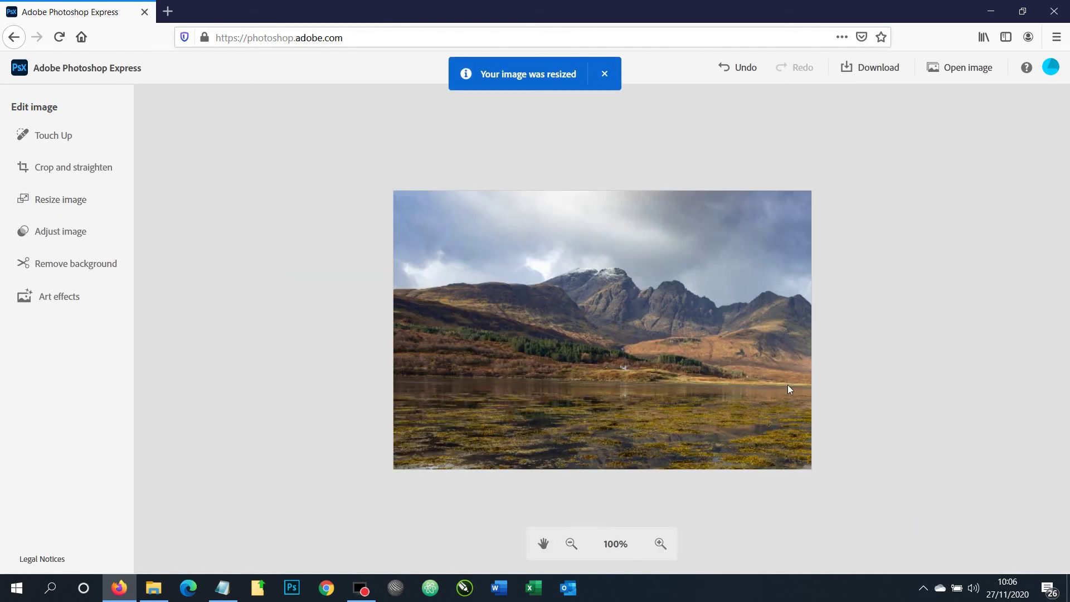
Open the Download dialog and rename the file from IMG_0008 to 'Hills'.
click(862, 71)
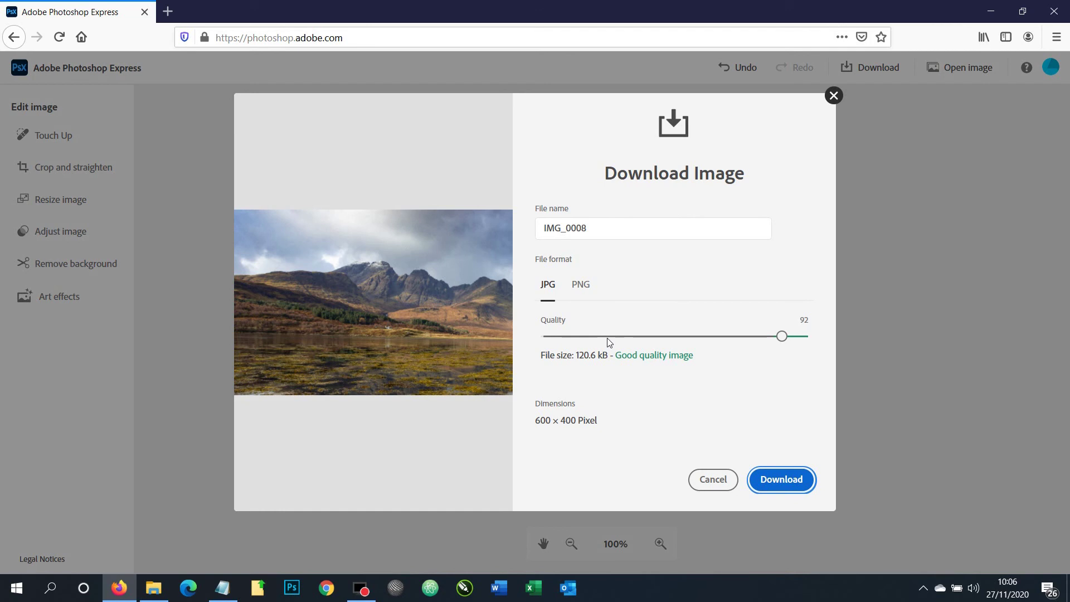
drag(589, 226, 530, 230)
text(Hills)
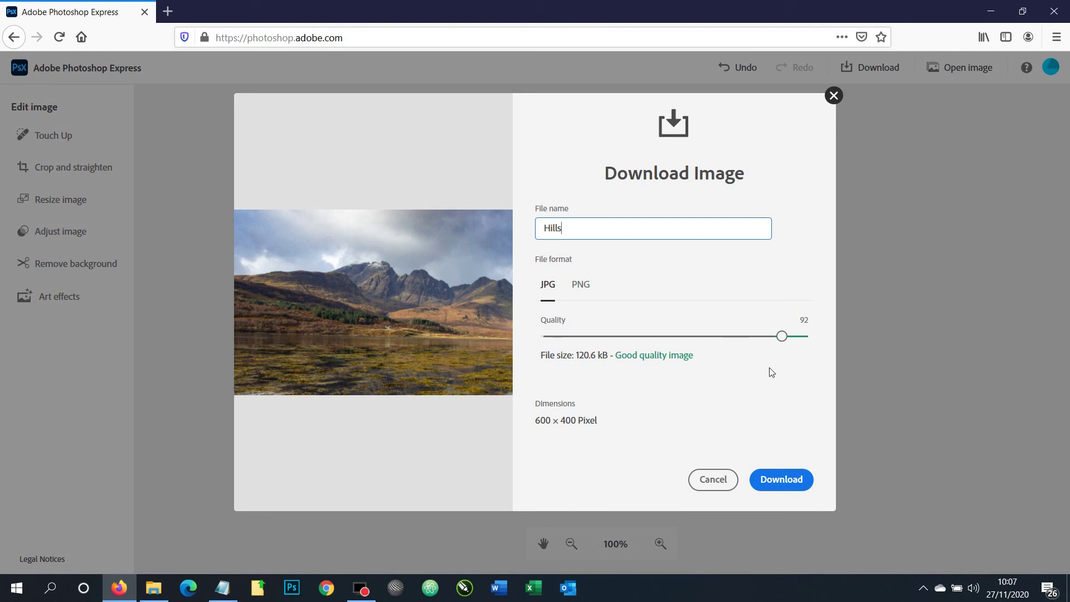
Set the JPG quality slider to 80, giving a file of about 53 kB.
drag(783, 337, 522, 346)
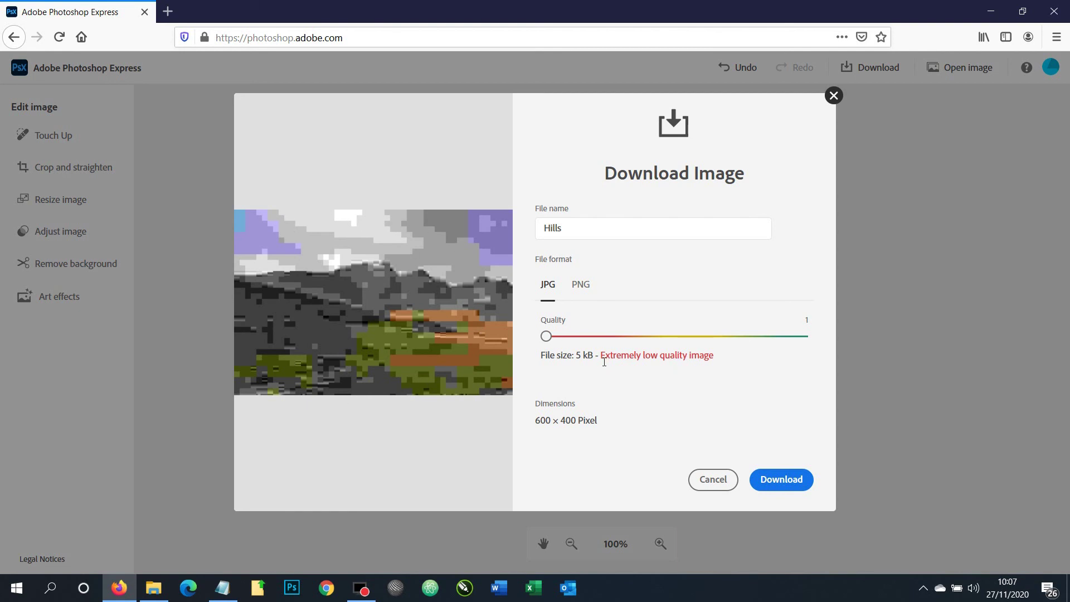
drag(546, 336, 649, 352)
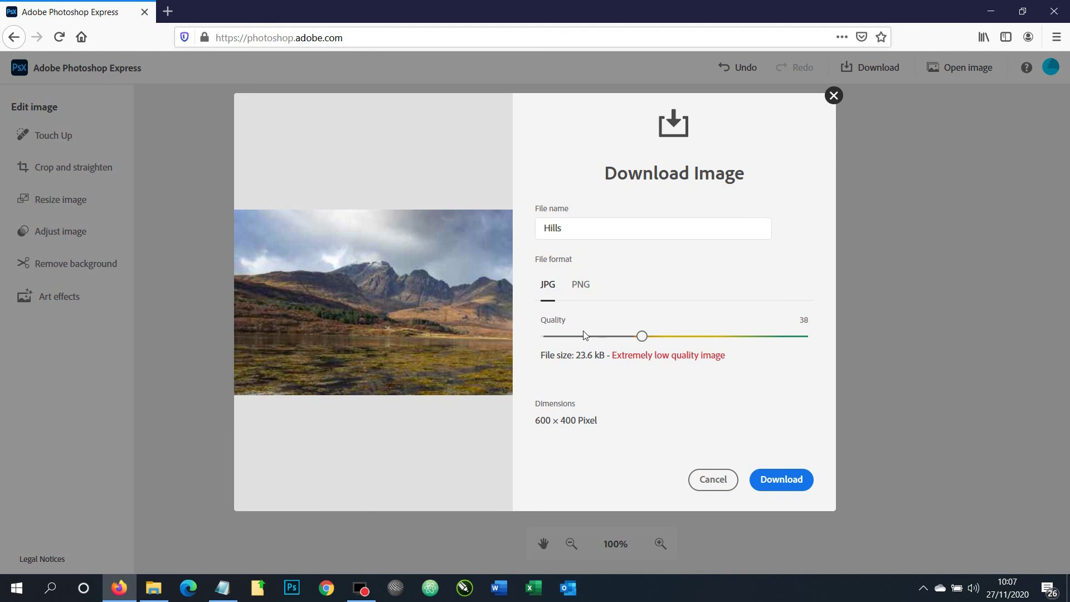
drag(653, 346, 762, 355)
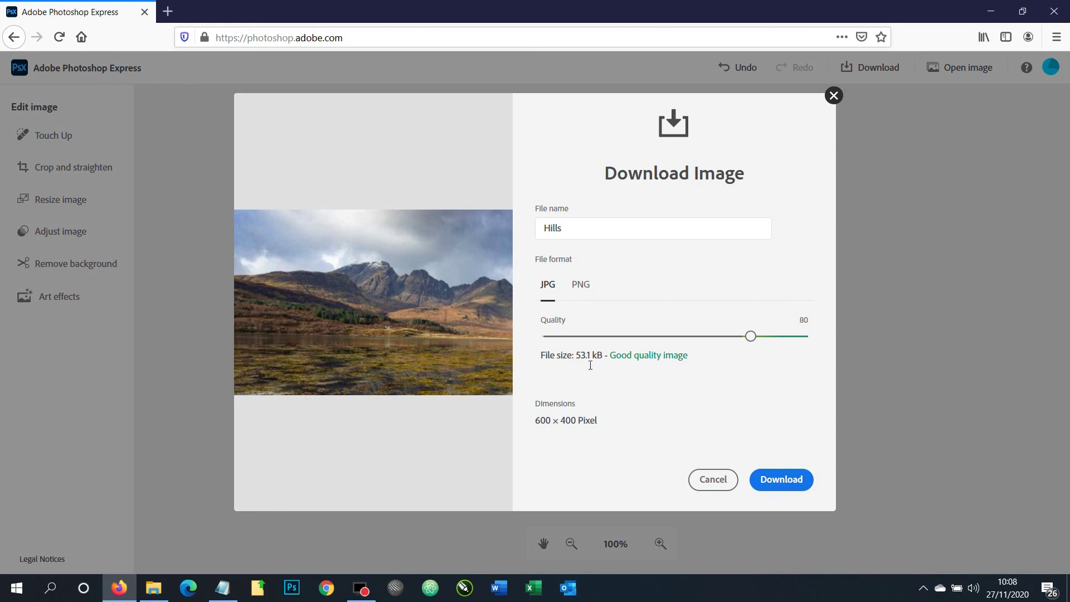
Download Hills.jpg, open it in Photos, and bring up the displayed photo's context menu.
click(788, 480)
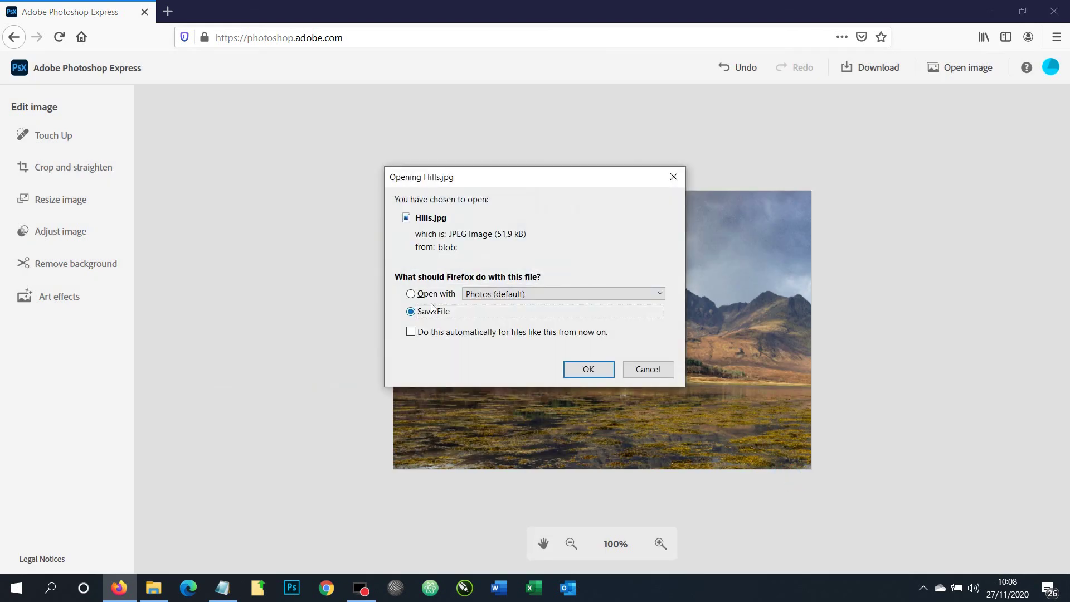
click(413, 296)
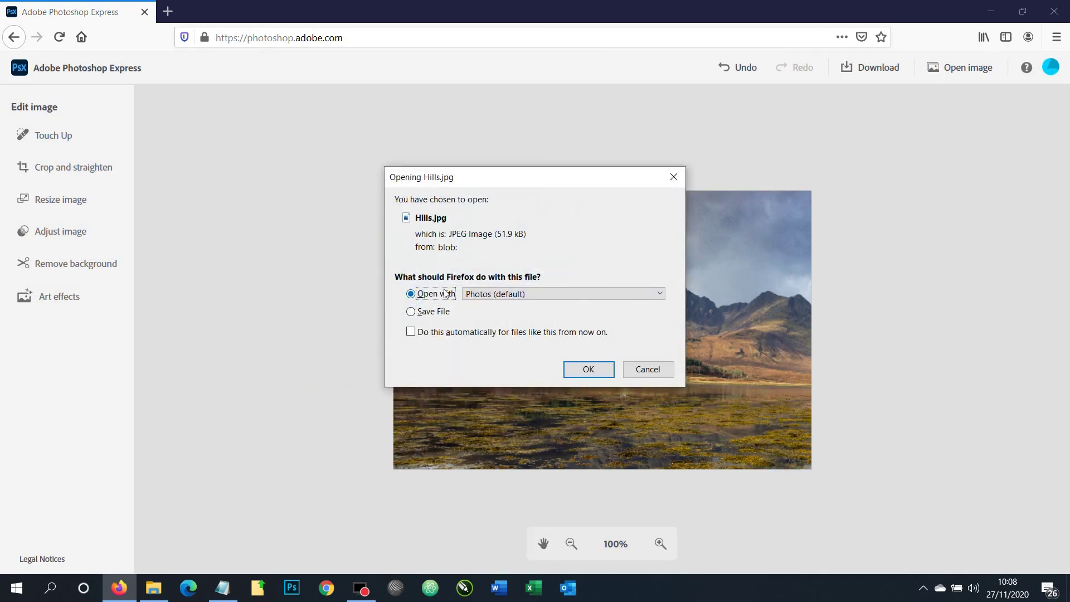
click(587, 373)
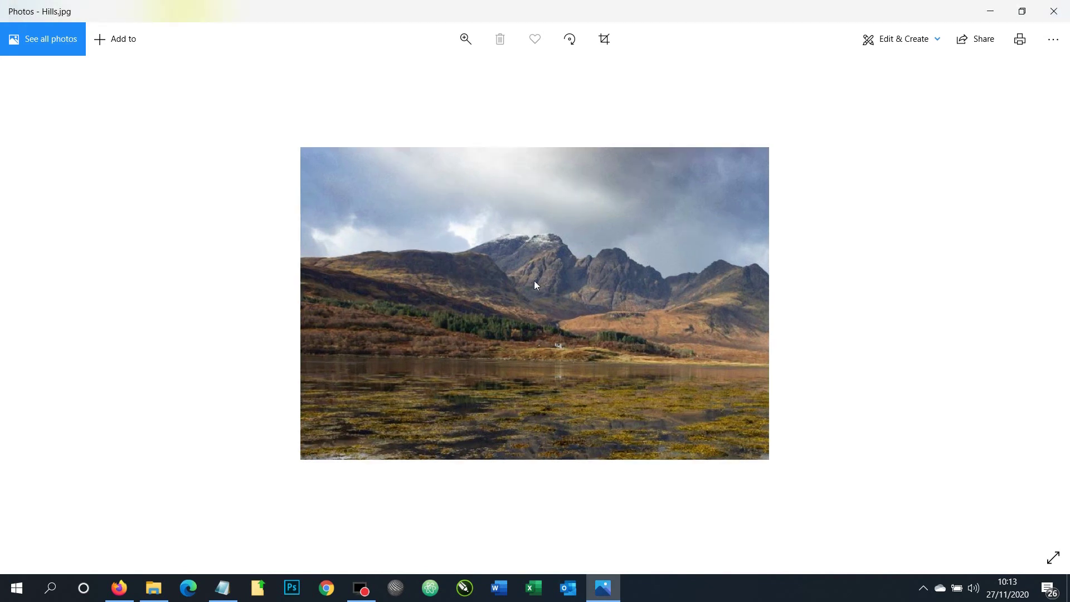
right_click(526, 256)
Copy Hills.jpg and paste it into the Photos folder beside IMG_0008.
click(550, 234)
click(159, 590)
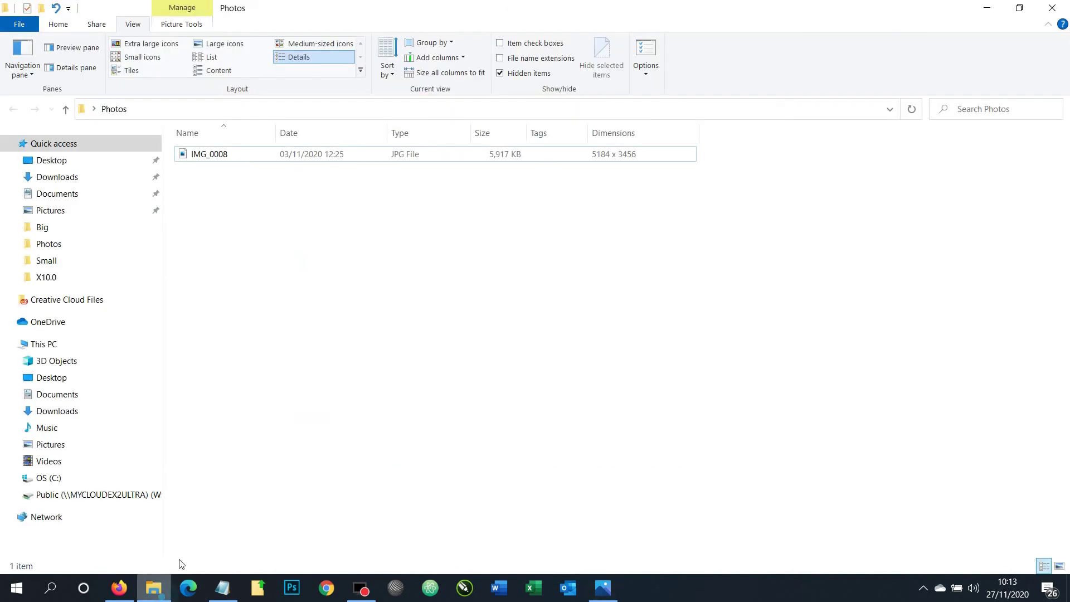
right_click(273, 285)
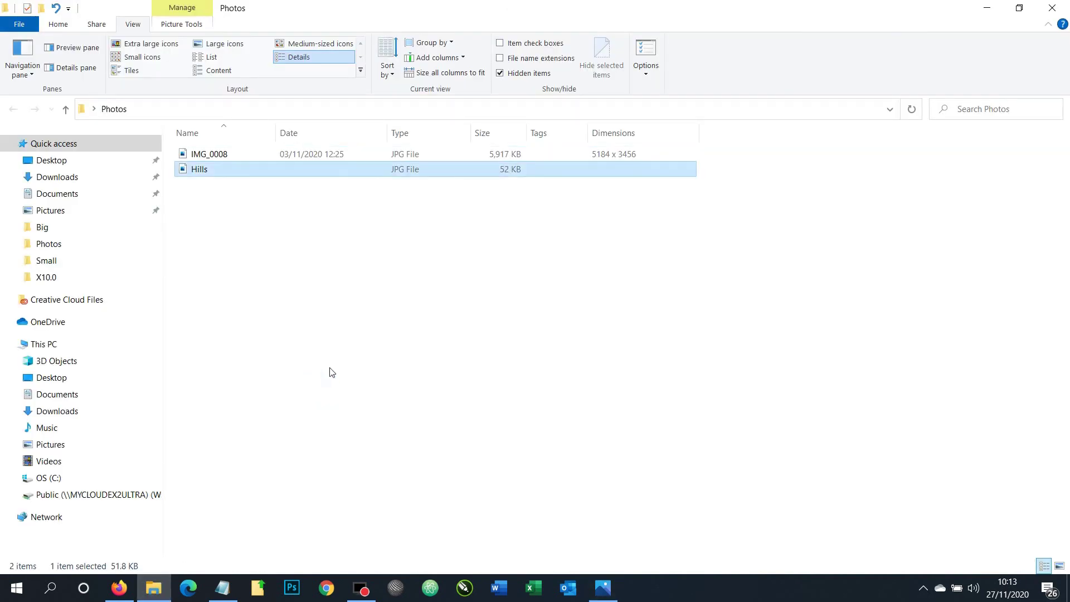